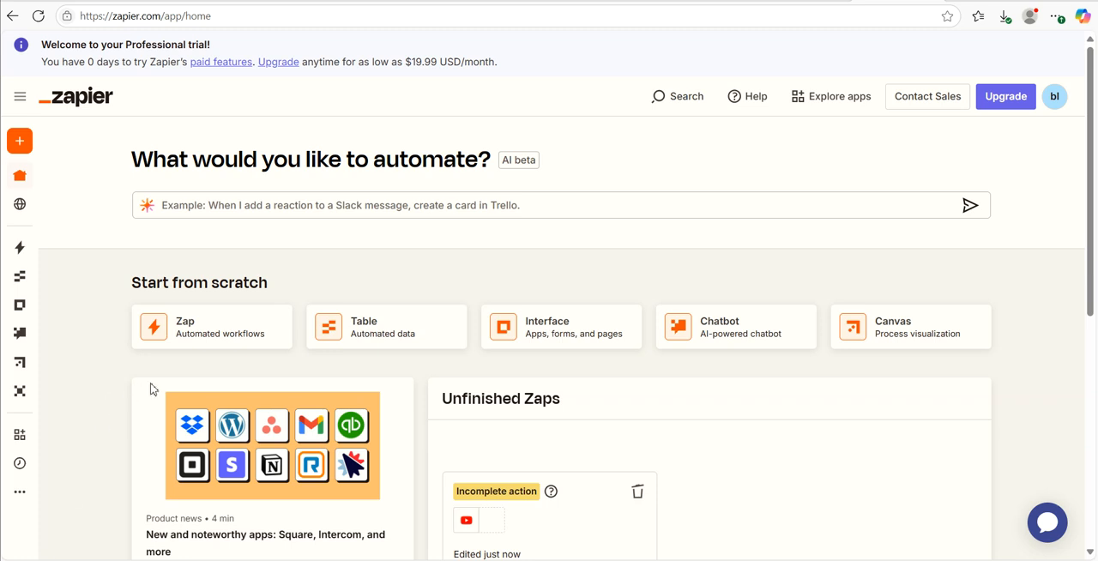
- Create a new Zap from scratch and choose YouTube as its trigger app
left_click(242, 348)
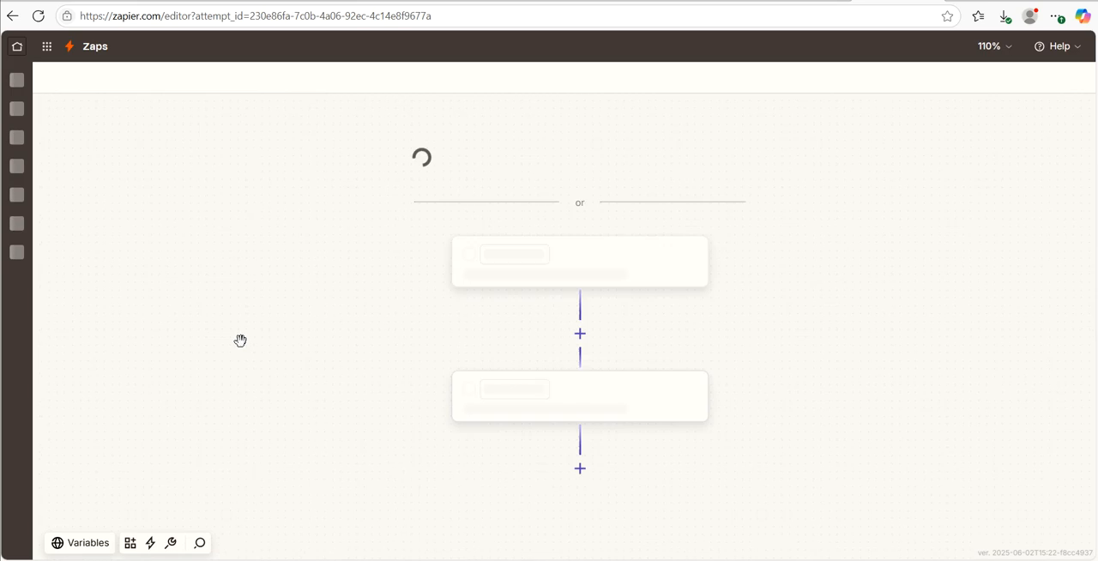
scroll(725, 307, "down", 2)
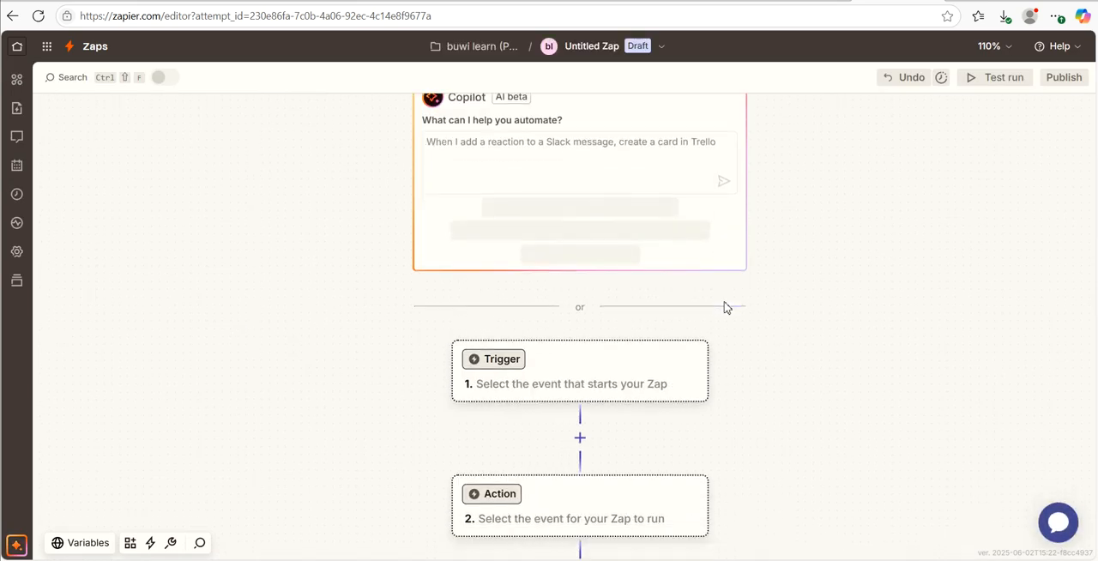
scroll(517, 365, "down", 1)
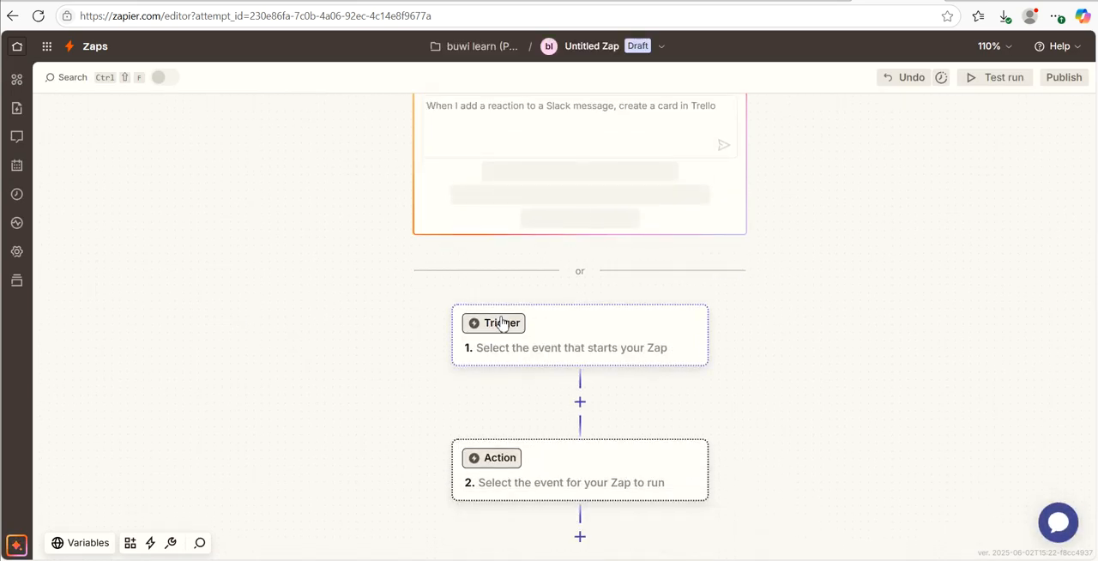
left_click(501, 323)
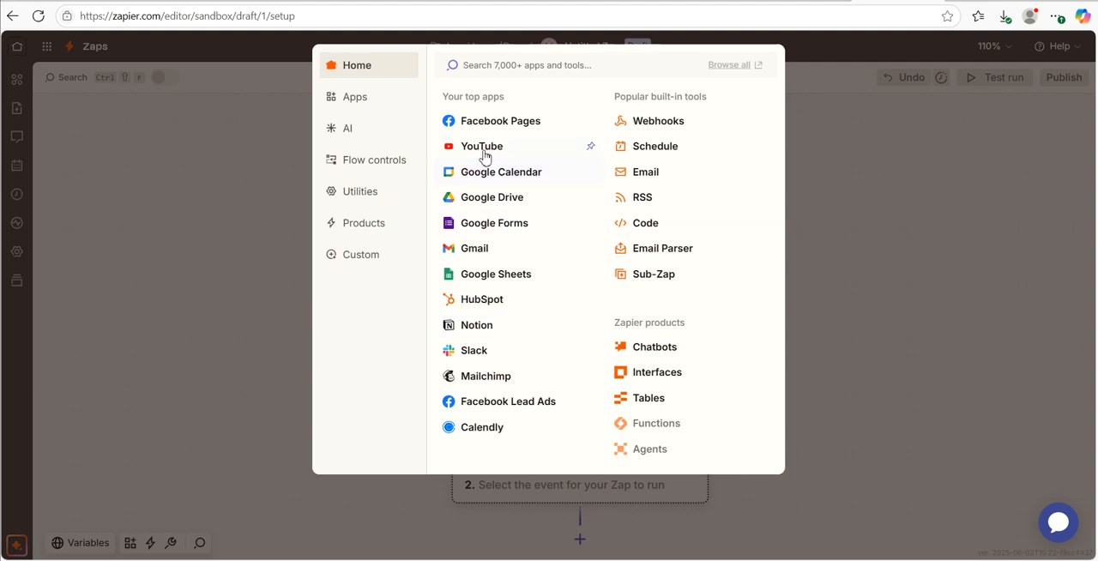
left_click(482, 148)
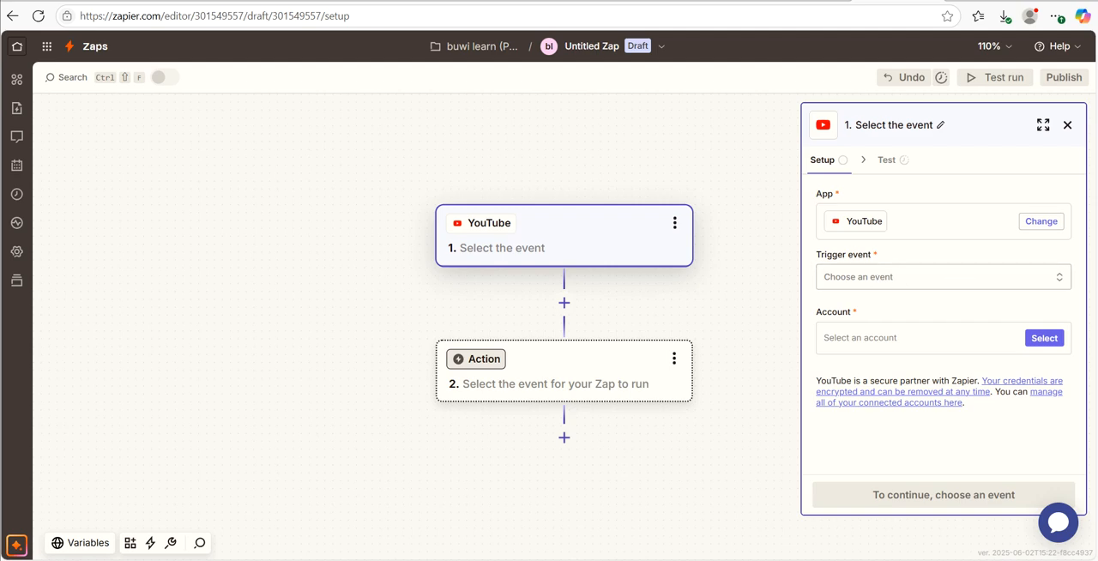
- Set the trigger event to New Video in Channel and use the existing YouTube v1.3.1 account, continuing to the trigger's configuration
left_click(1061, 276)
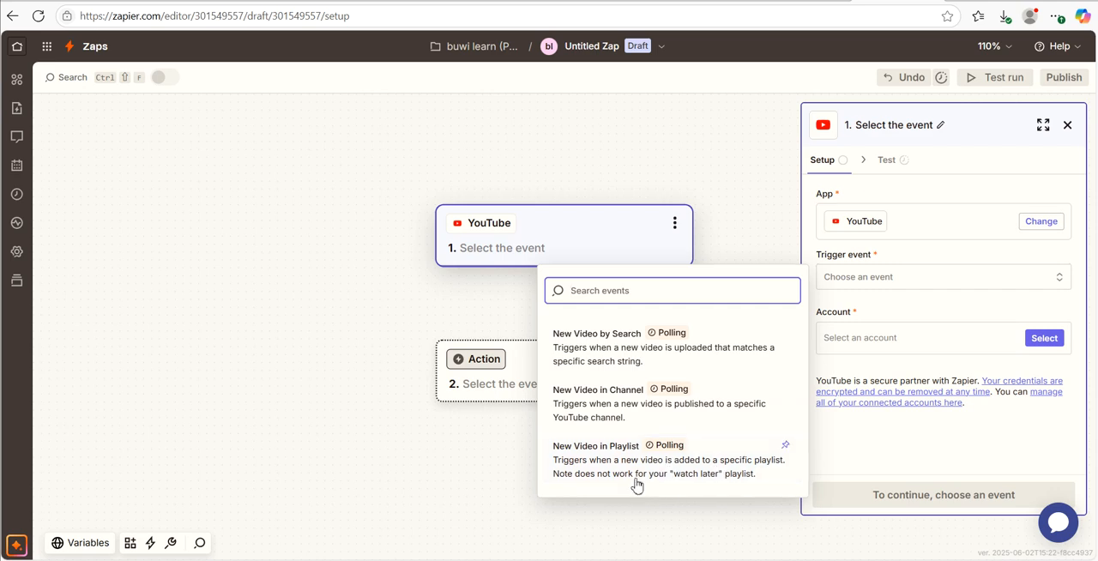
left_click(614, 413)
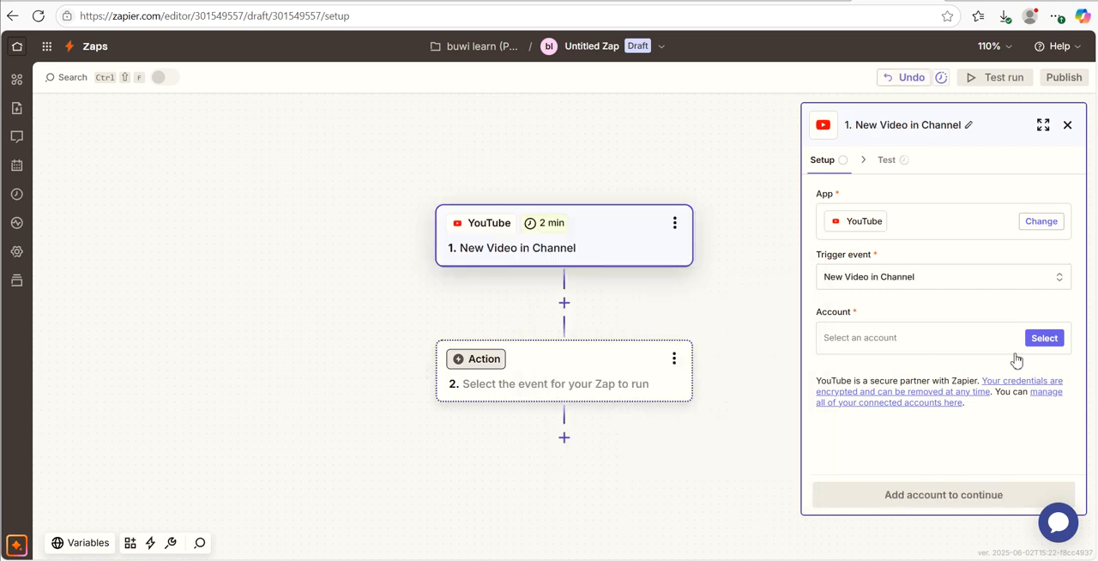
left_click(1041, 340)
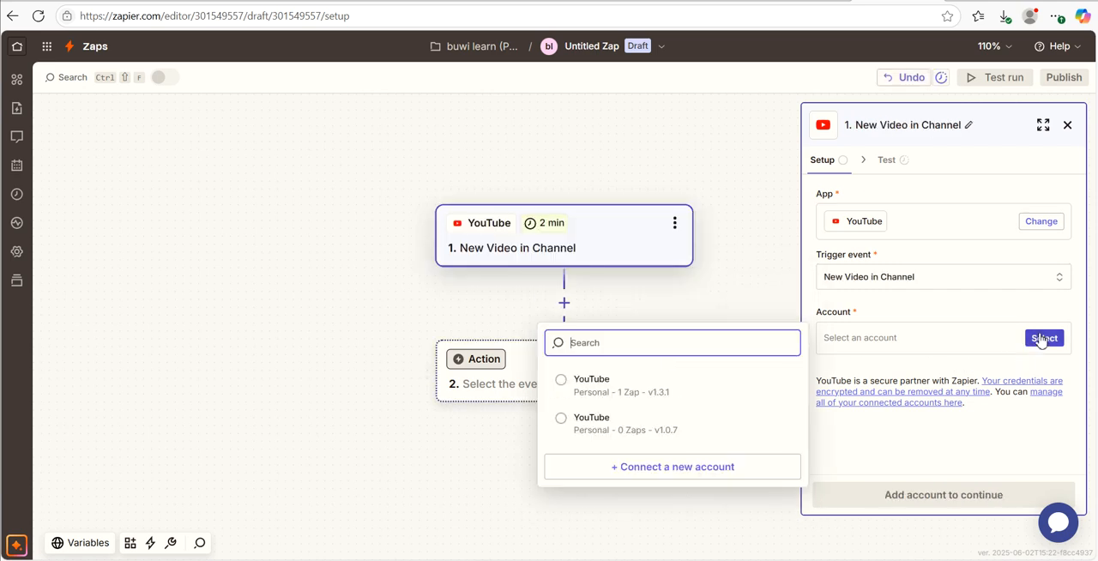
left_click(608, 391)
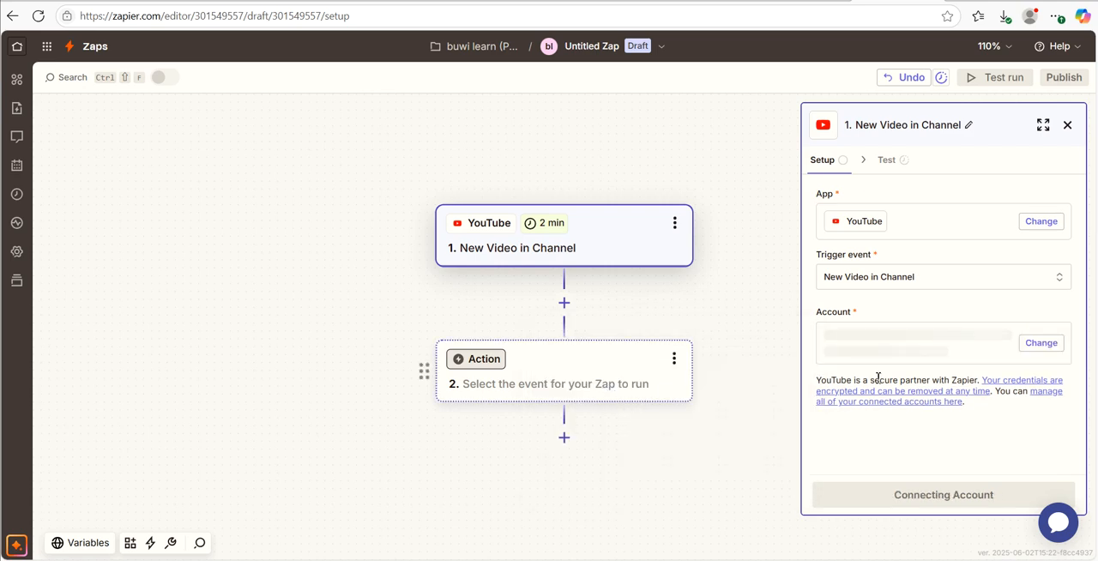
left_click(1013, 343)
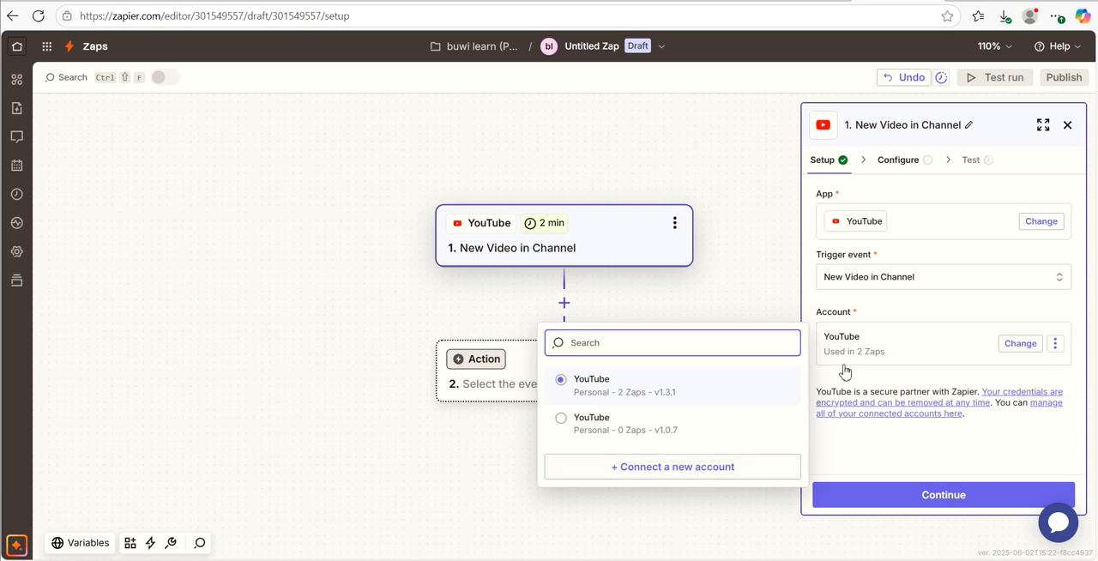
left_click(643, 396)
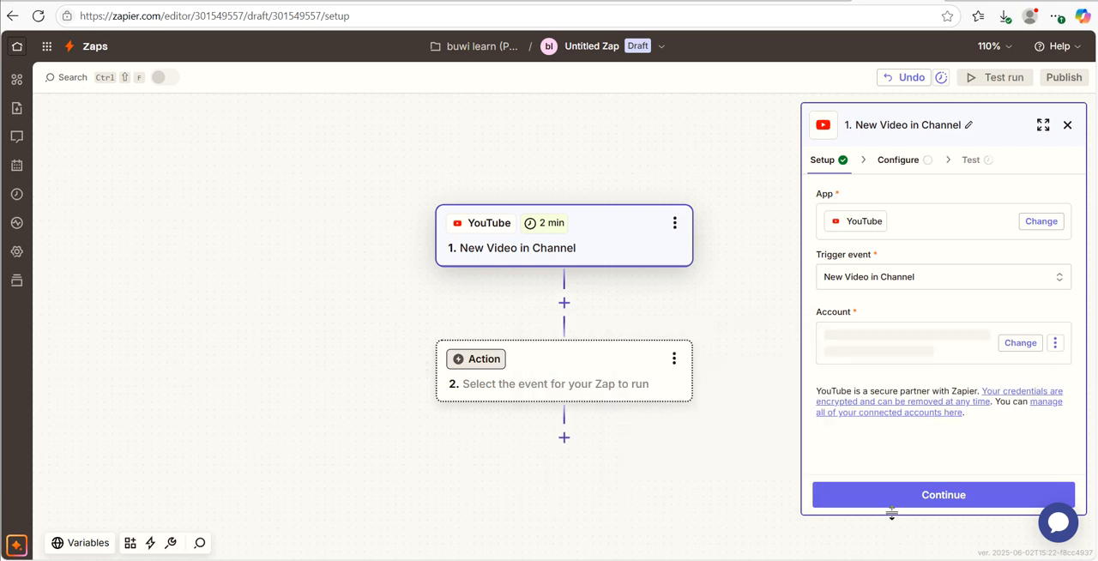
left_click(970, 498)
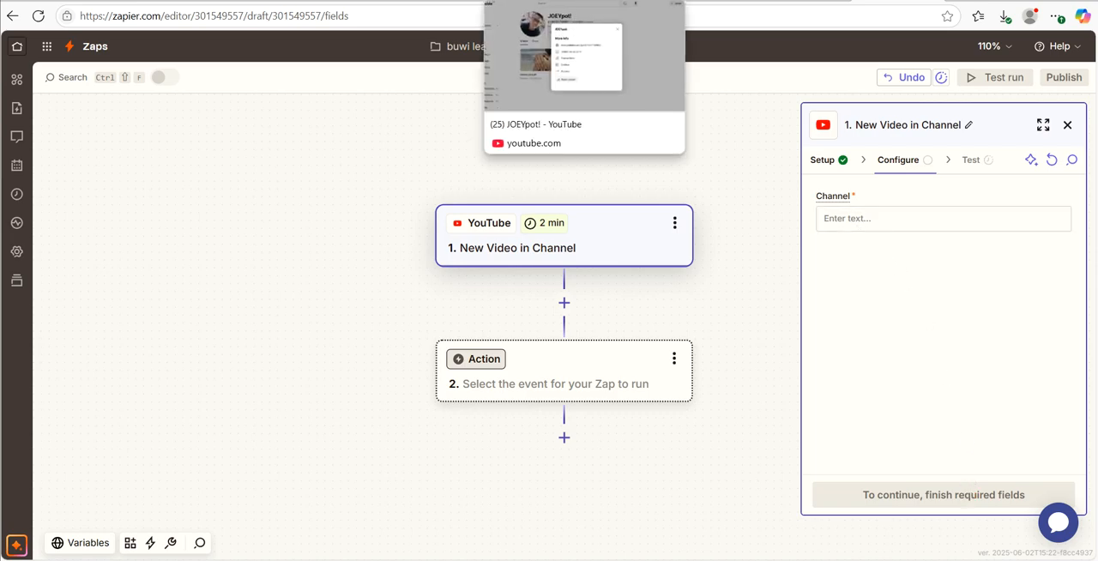
- Switch to the YouTube channel page and copy the channel ID from the channel's details
left_click(540, 2)
left_click(687, 167)
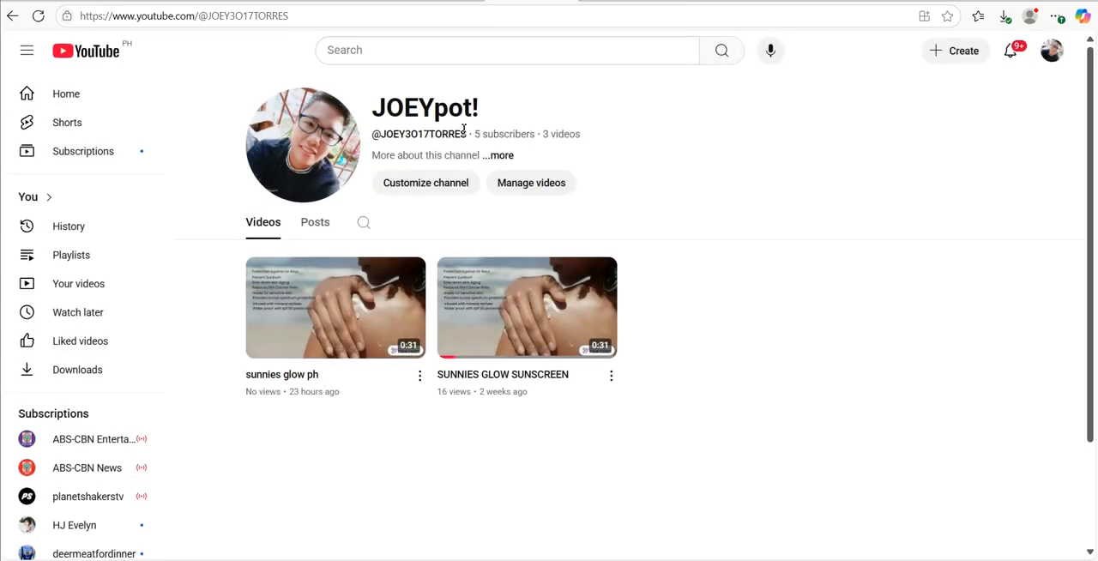
left_click(501, 158)
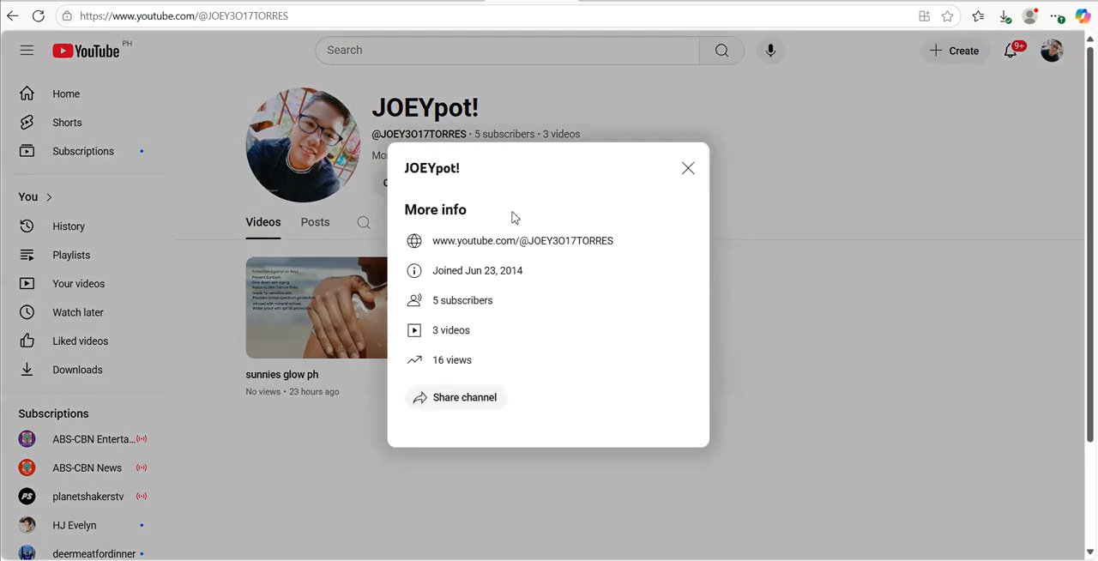
left_click(478, 401)
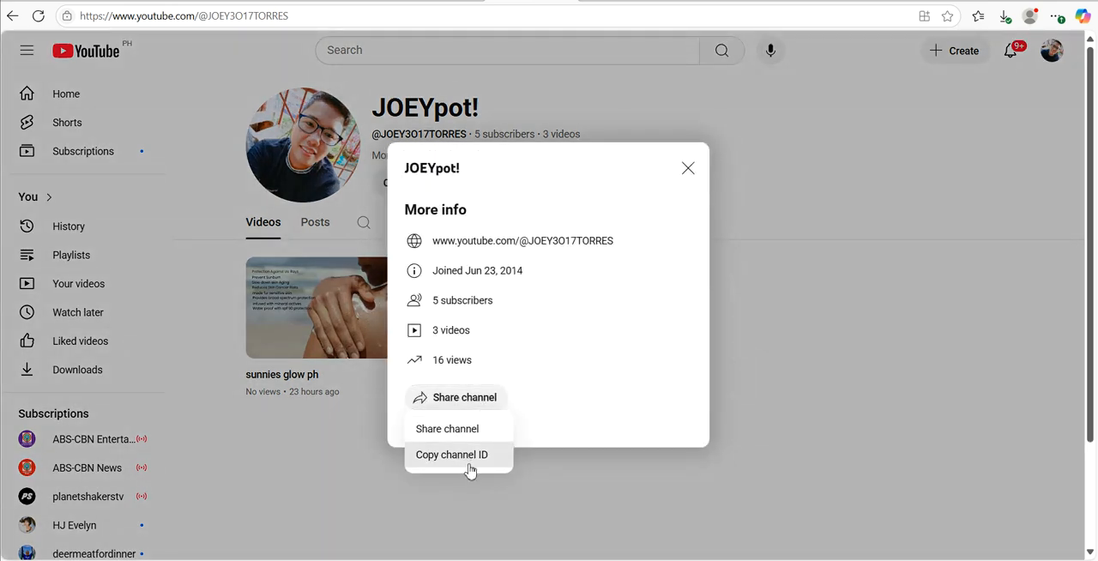
left_click(472, 456)
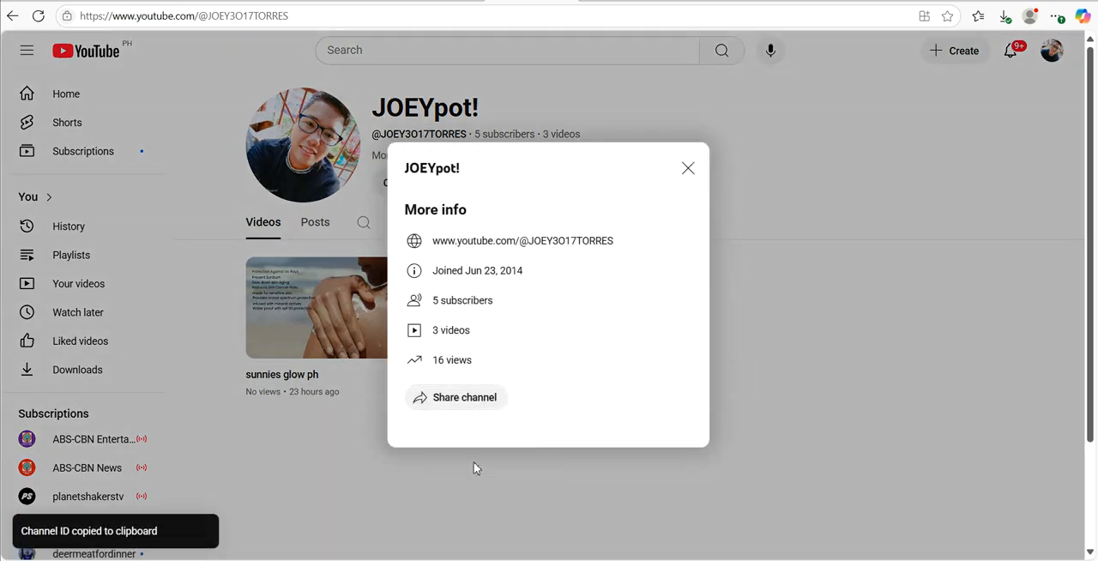
- Return to the Zap in Zapier and paste the copied channel ID as the trigger's channel
left_click(897, 1)
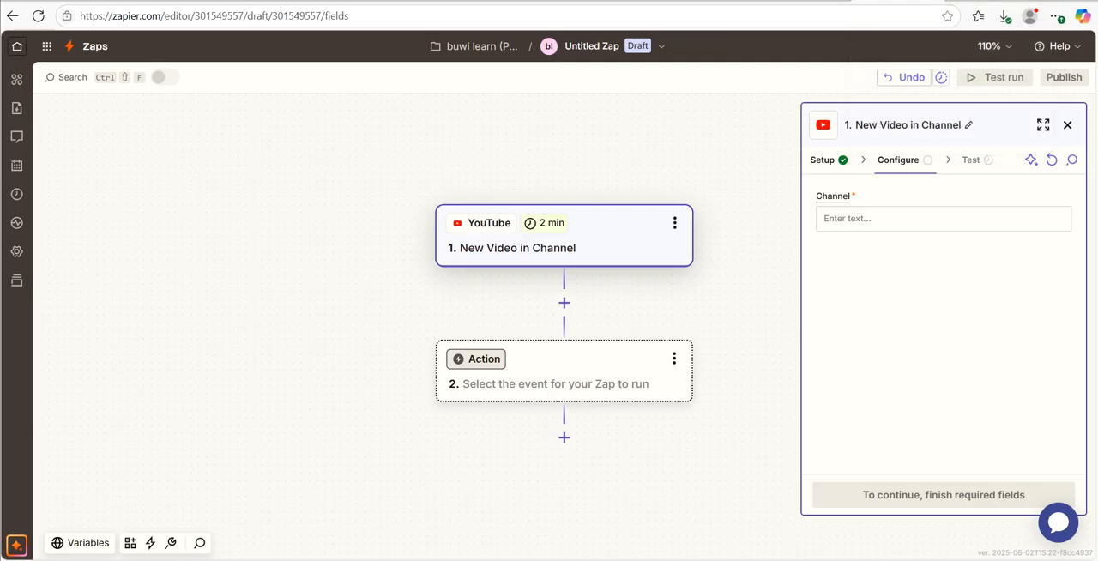
left_click(870, 219)
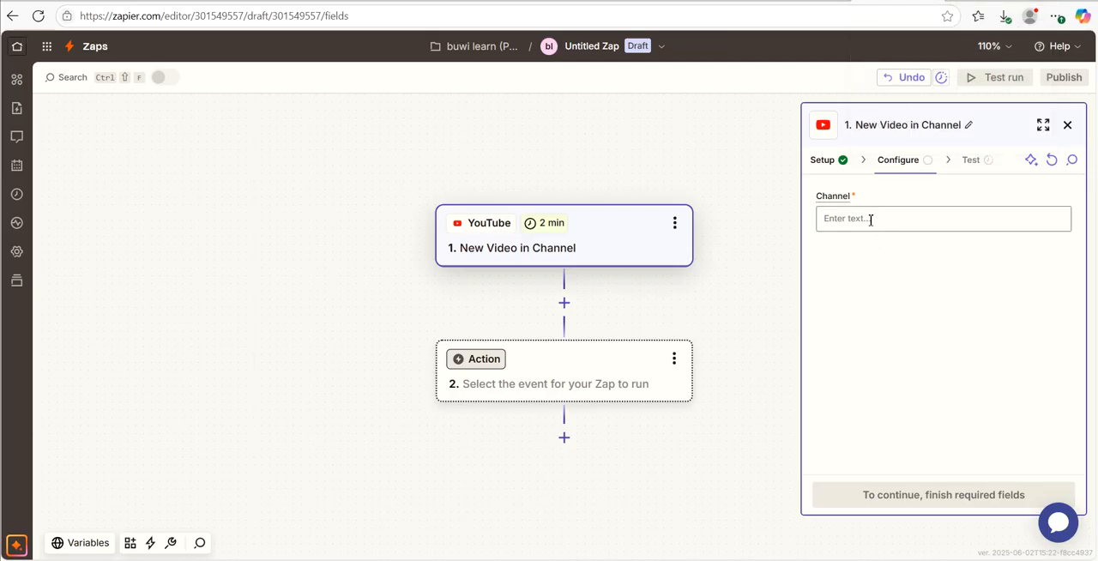
key("ctrl+v")
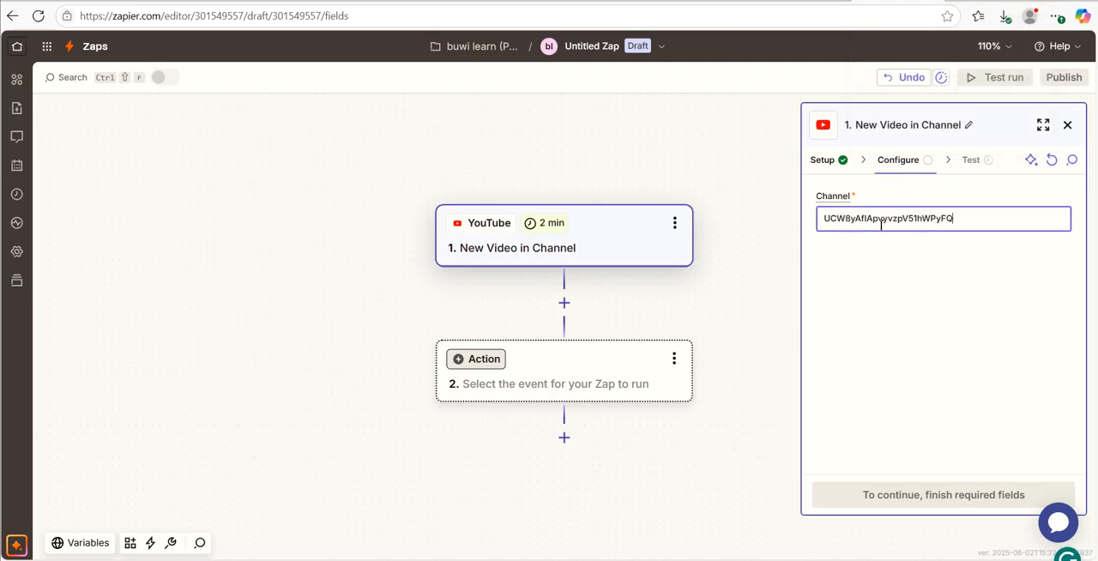
left_click(962, 406)
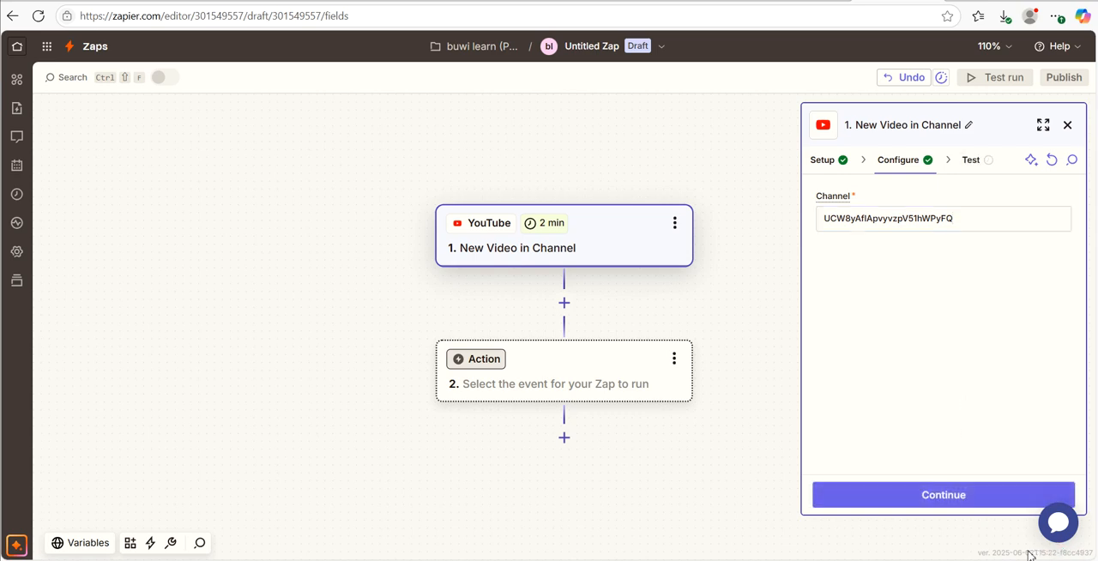
- Test the YouTube trigger and continue with the Channel Video B record
left_click(956, 507)
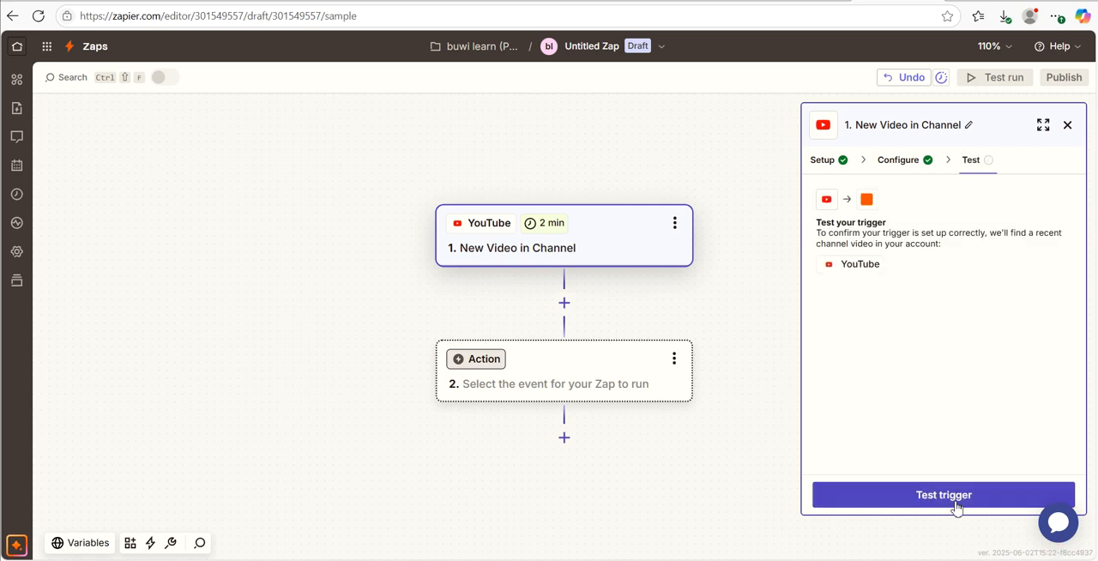
left_click(962, 504)
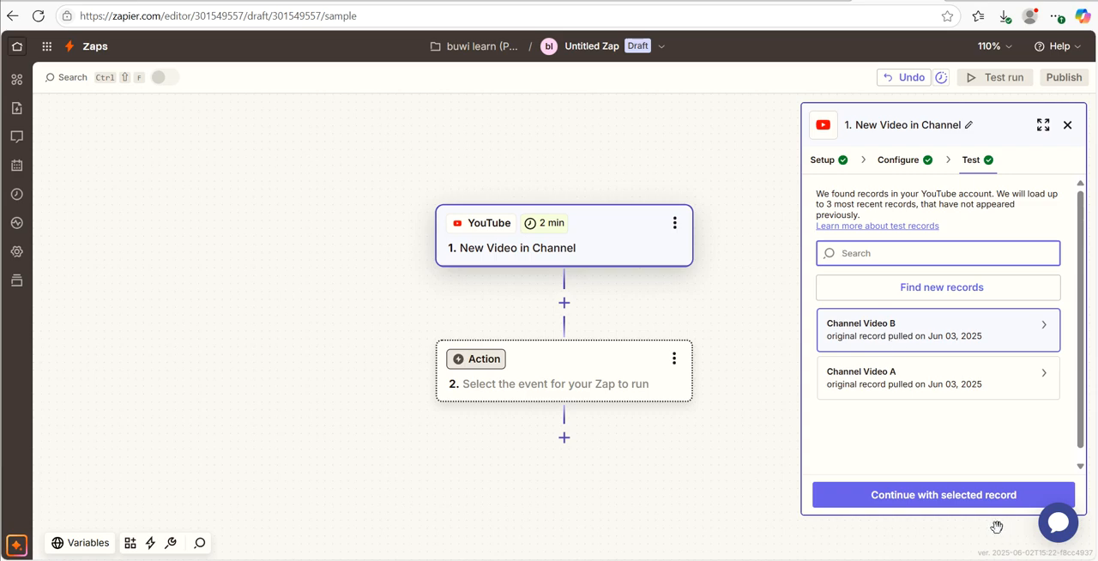
left_click(942, 502)
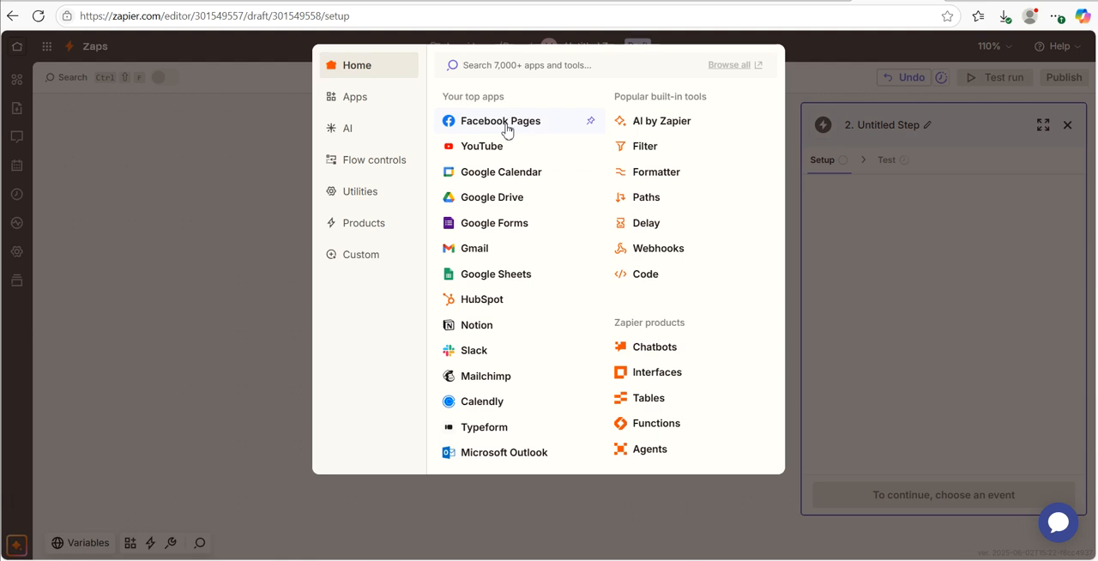
- Choose Facebook Pages as the action app with Create Page Post as the action event
left_click(506, 131)
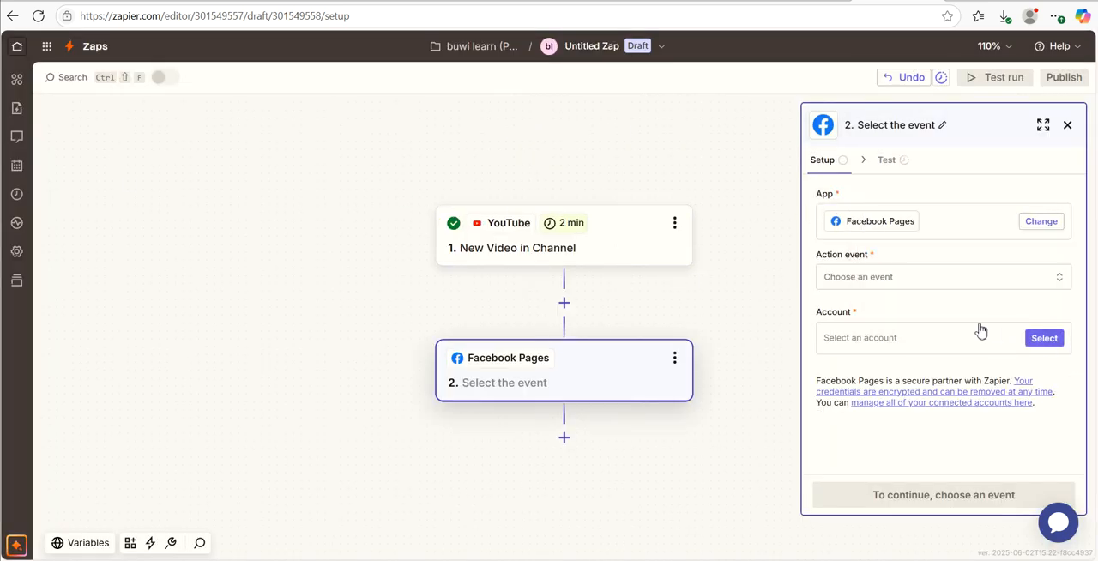
left_click(1064, 283)
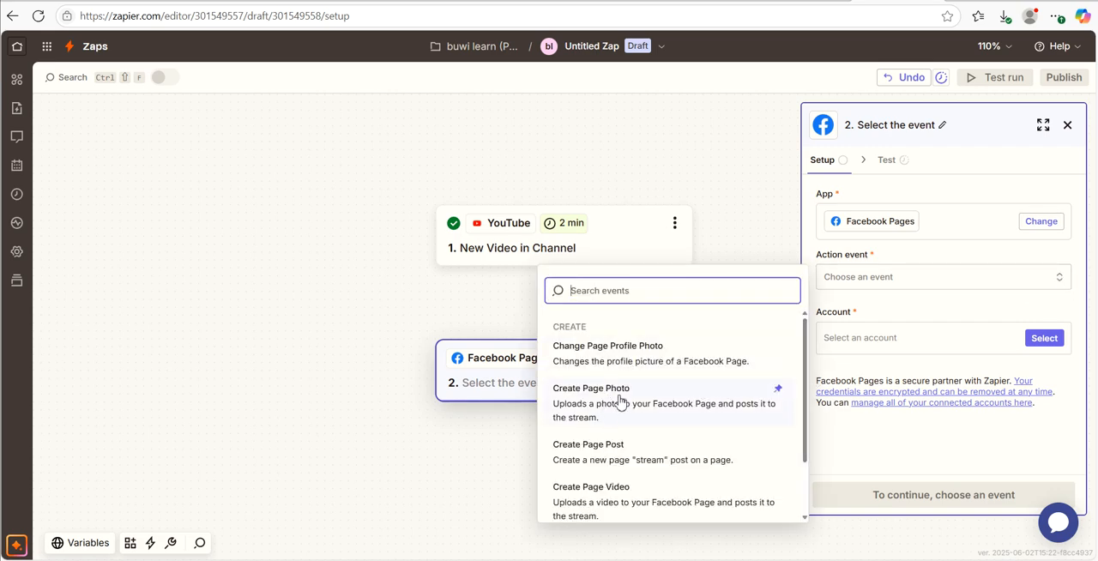
scroll(600, 461, "down", 2)
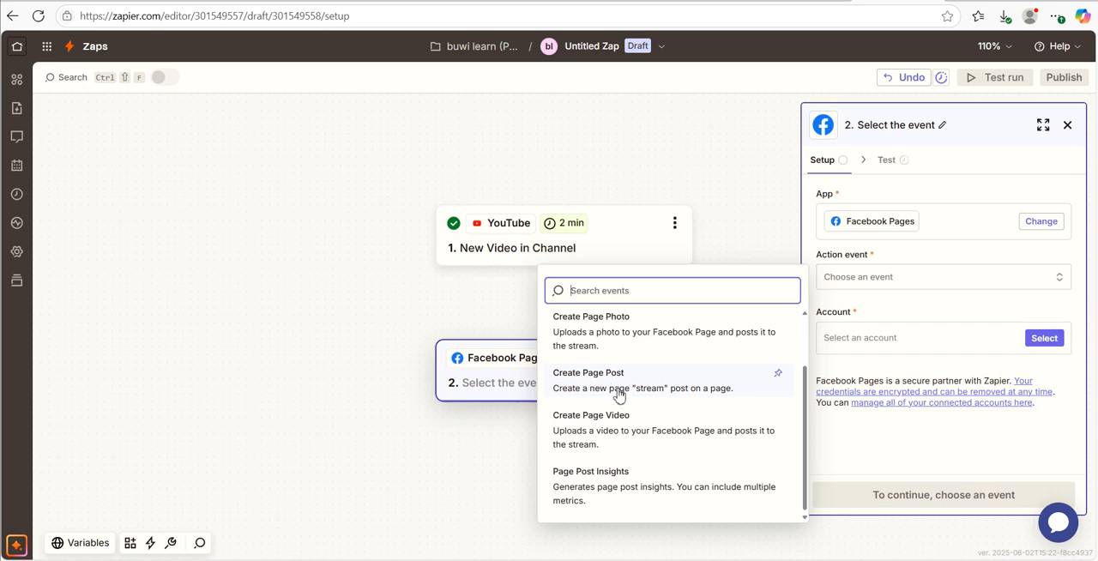
left_click(617, 395)
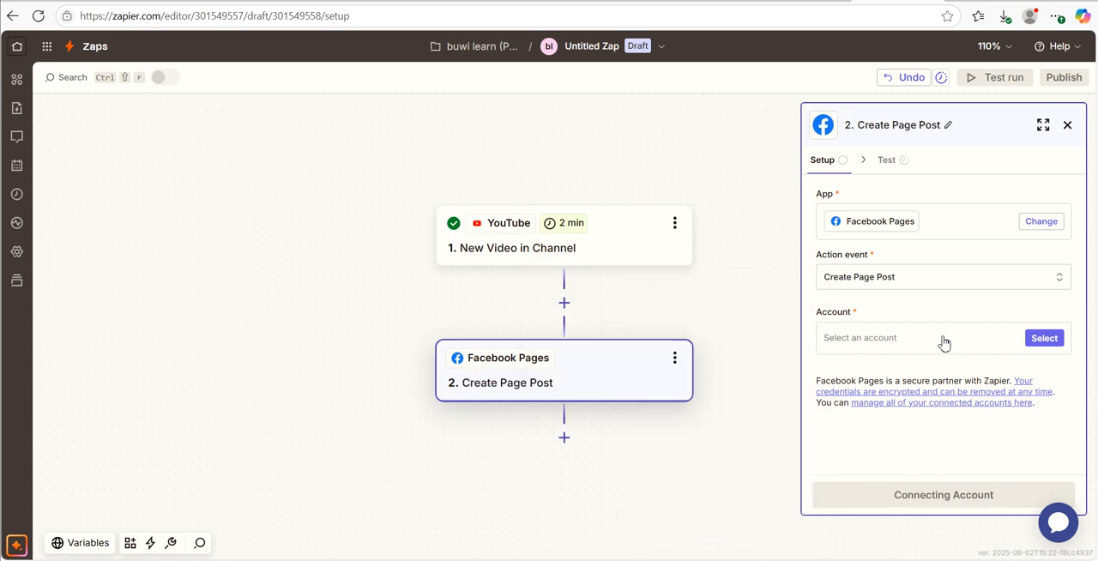
- Assign the existing Facebook Pages account marked #2 to the action and continue to its configuration
left_click(1045, 343)
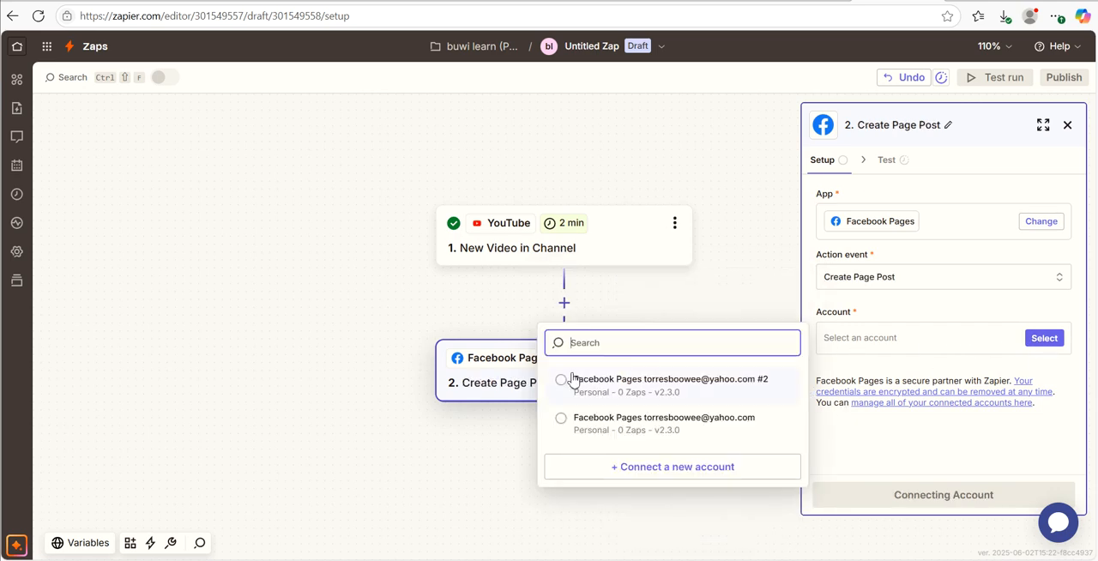
left_click(632, 392)
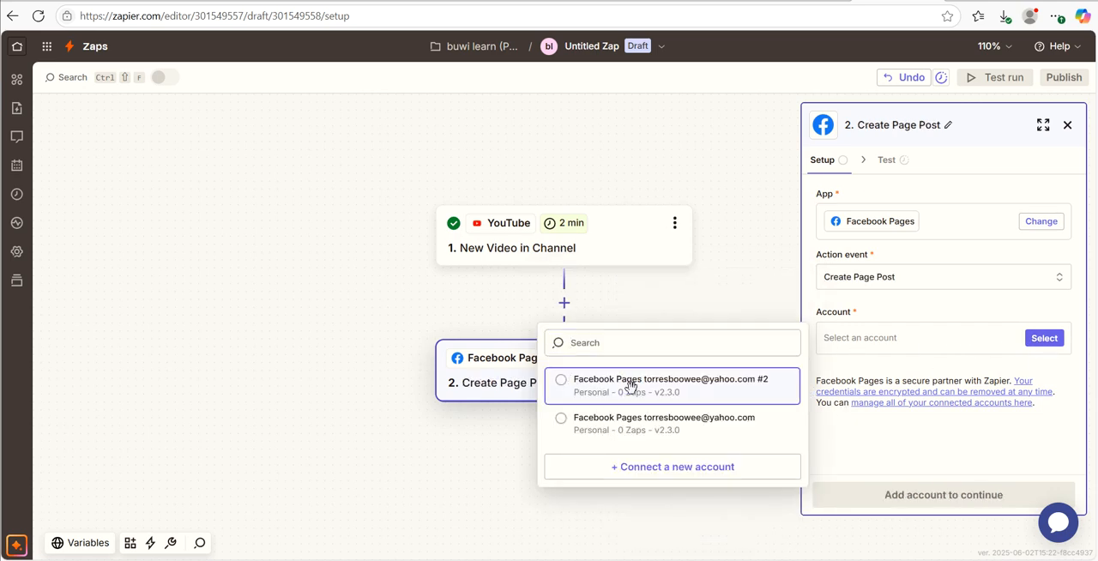
left_click(1032, 346)
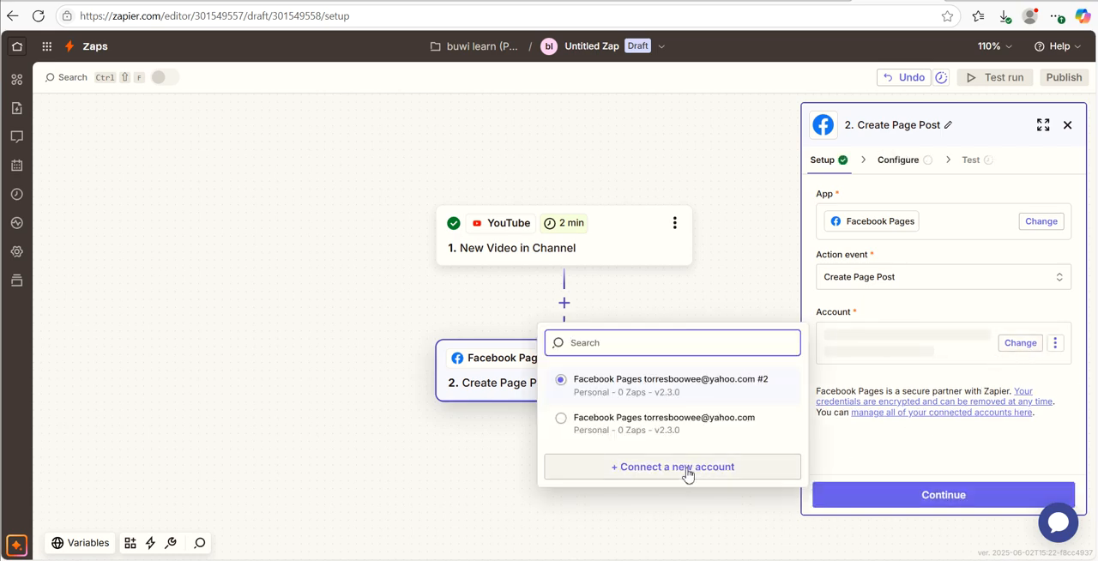
left_click(673, 392)
left_click(951, 497)
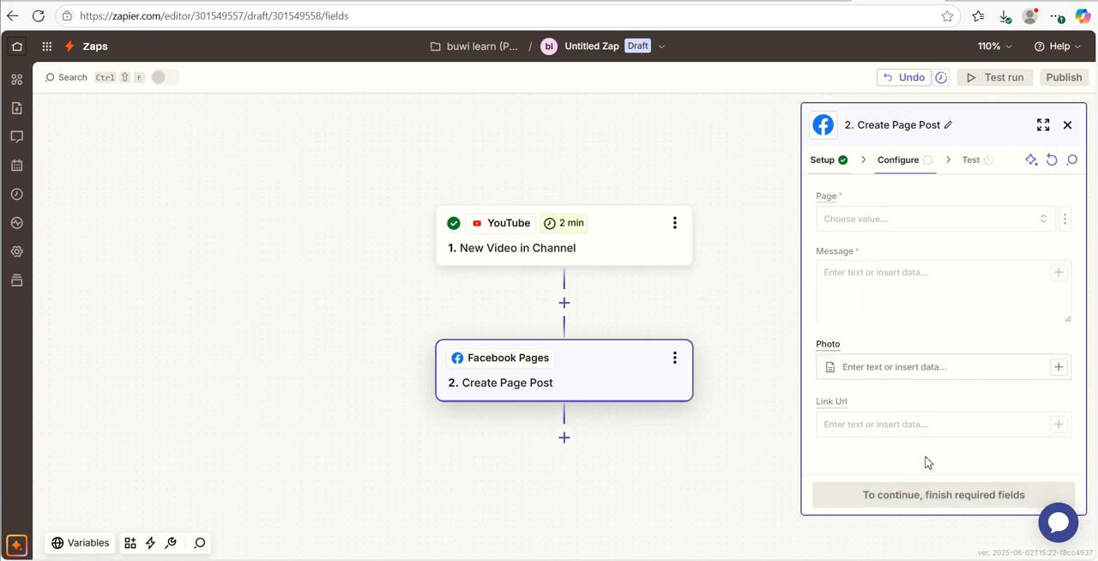
- Set the post's page to Sunnies Glow and enter "sunnies glow video" as its message
left_click(1039, 224)
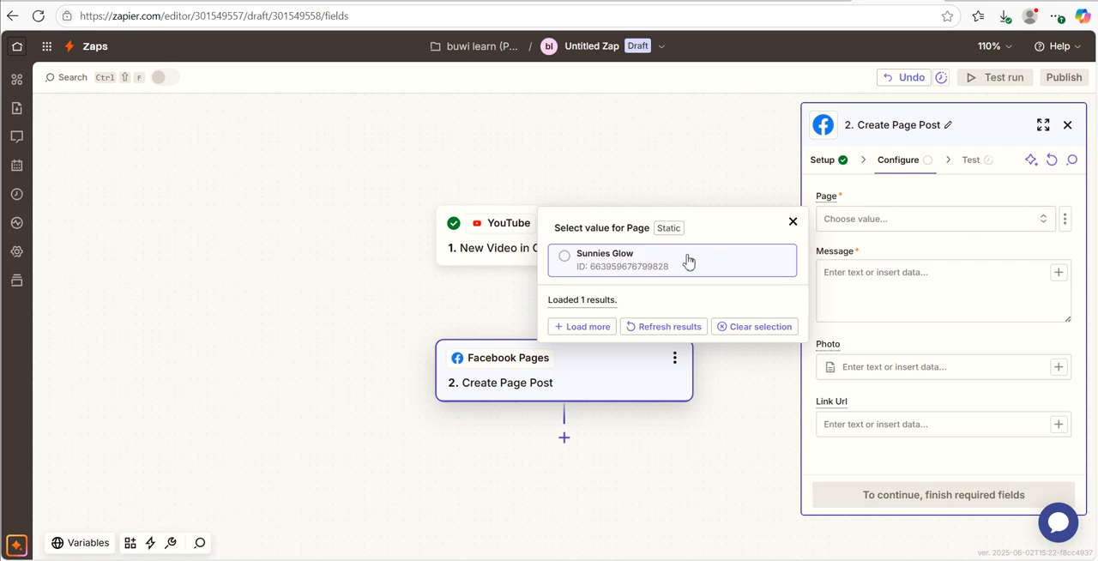
left_click(647, 268)
left_click(1032, 273)
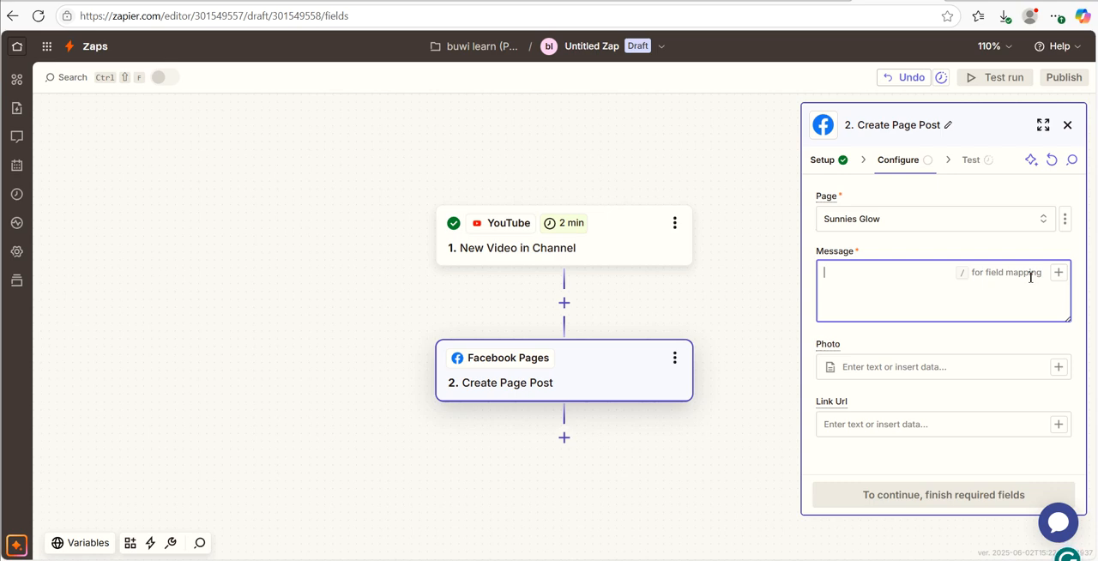
type("sunnies glo")
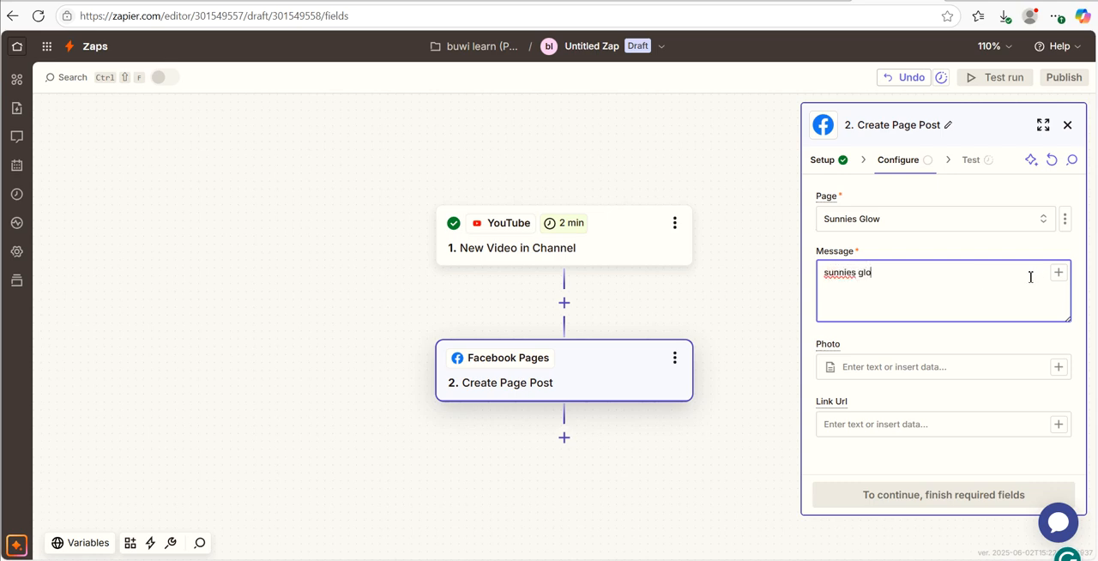
type("w video")
- Map the post's Link Url to the Youtube.com URL from the New Video in Channel trigger and continue to testing
left_click(1060, 426)
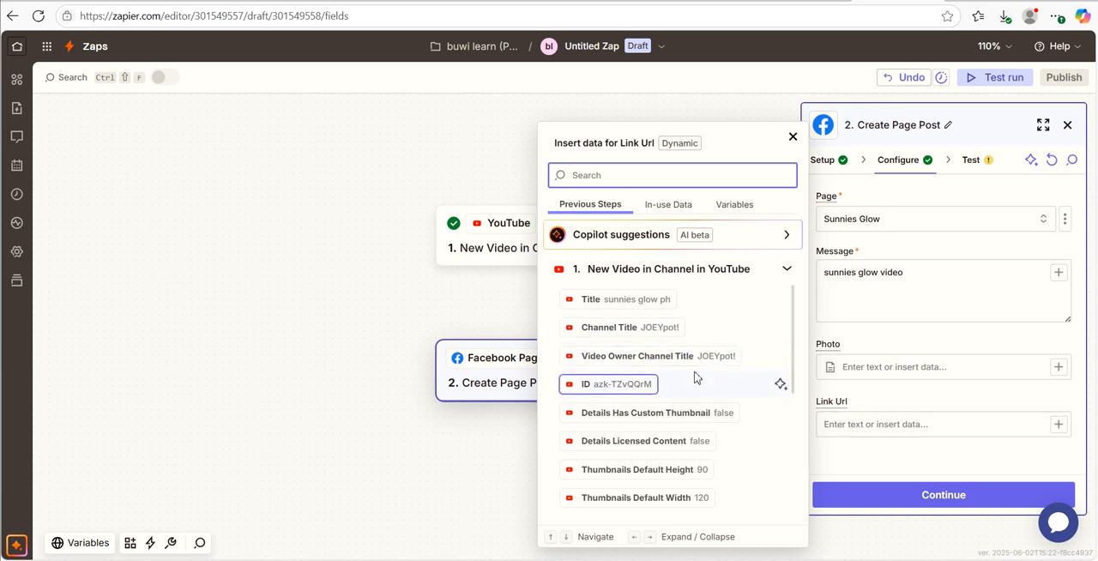
scroll(694, 378, "down", 2)
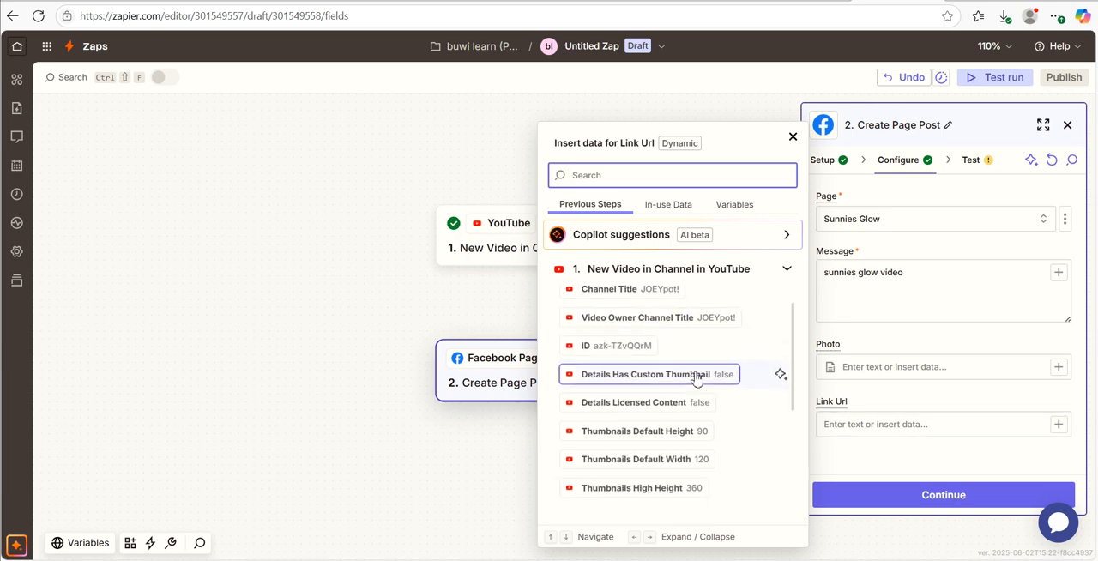
scroll(725, 428, "down", 7)
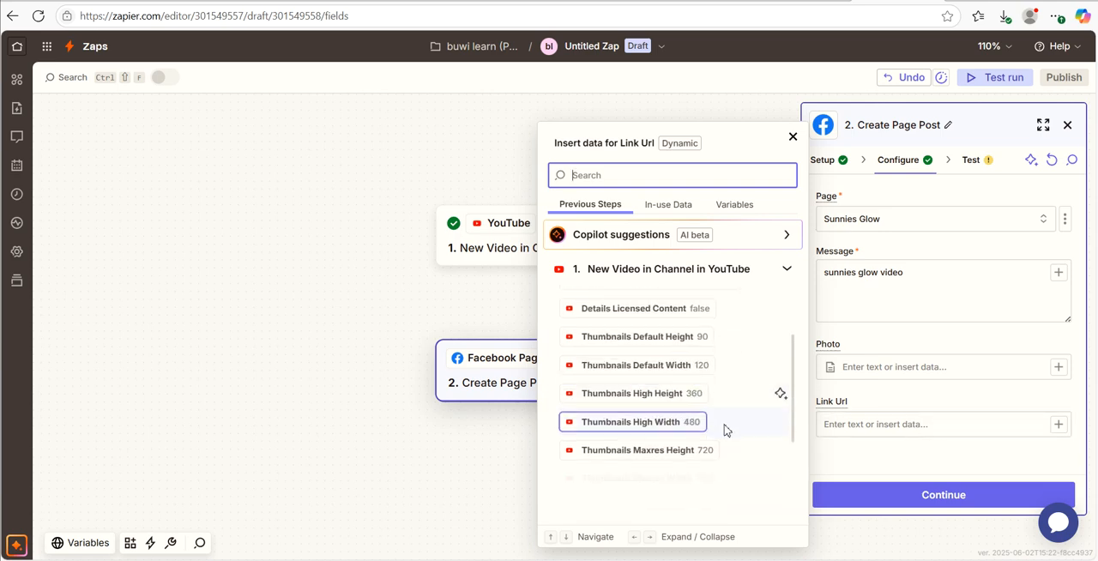
scroll(685, 482, "down", 6)
scroll(687, 473, "down", 1)
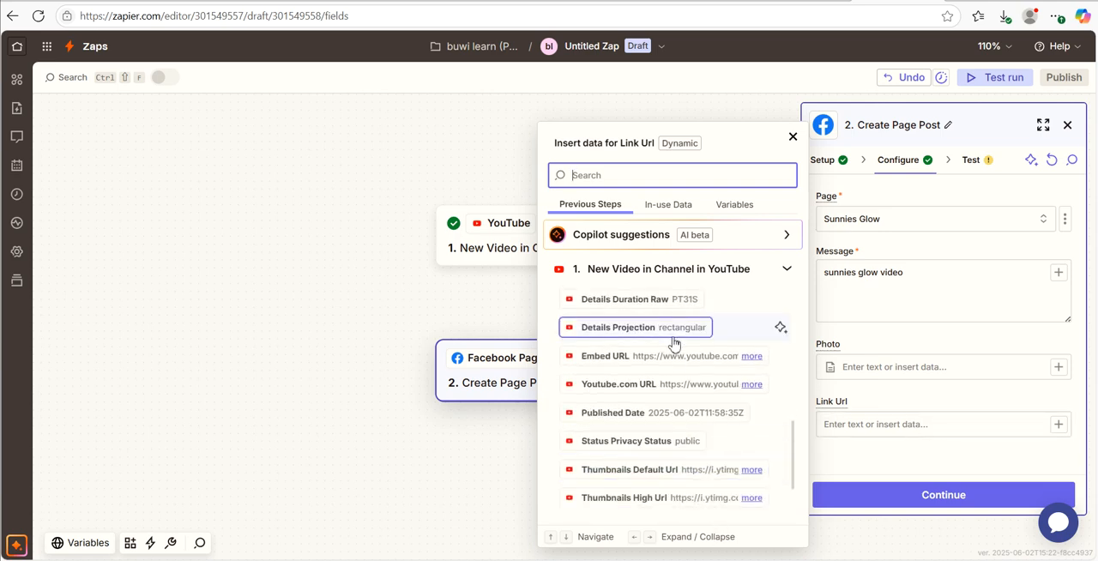
left_click(691, 387)
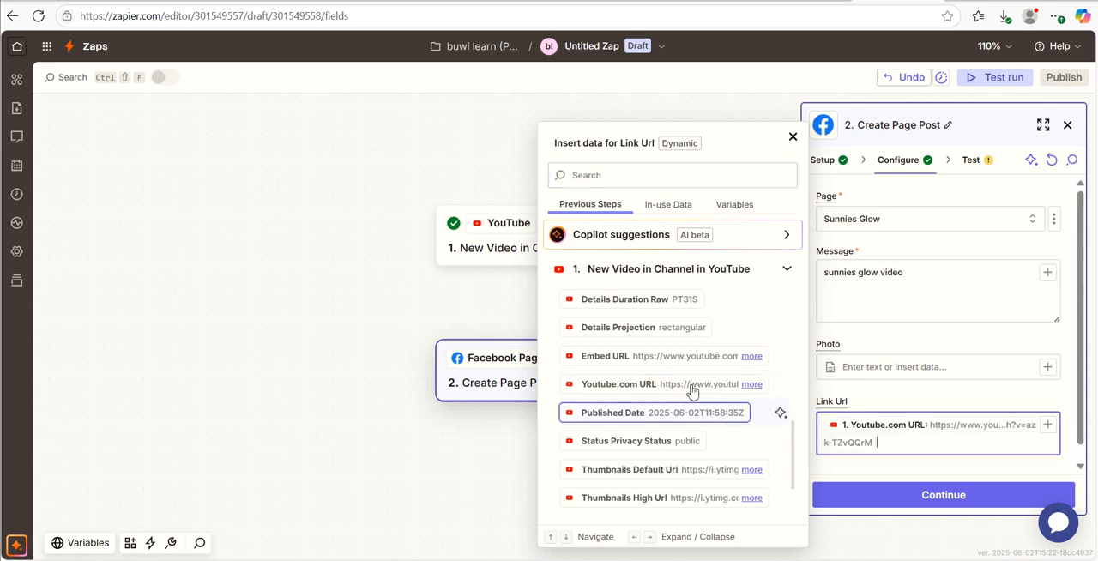
left_click(975, 504)
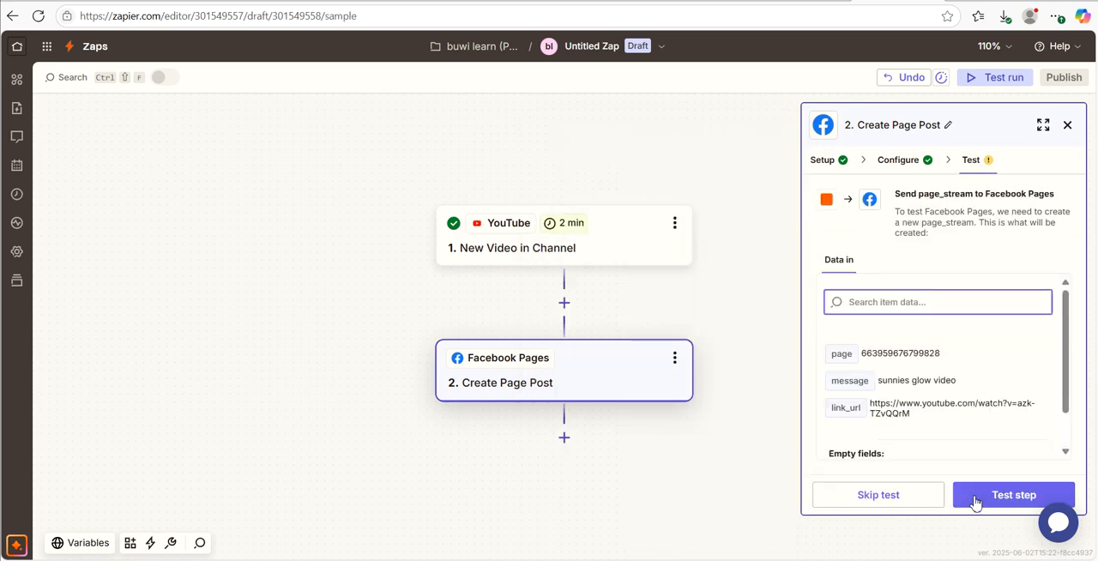
- Test the Create Page Post action, publish the Zap and leave the editor for the home page
left_click(986, 496)
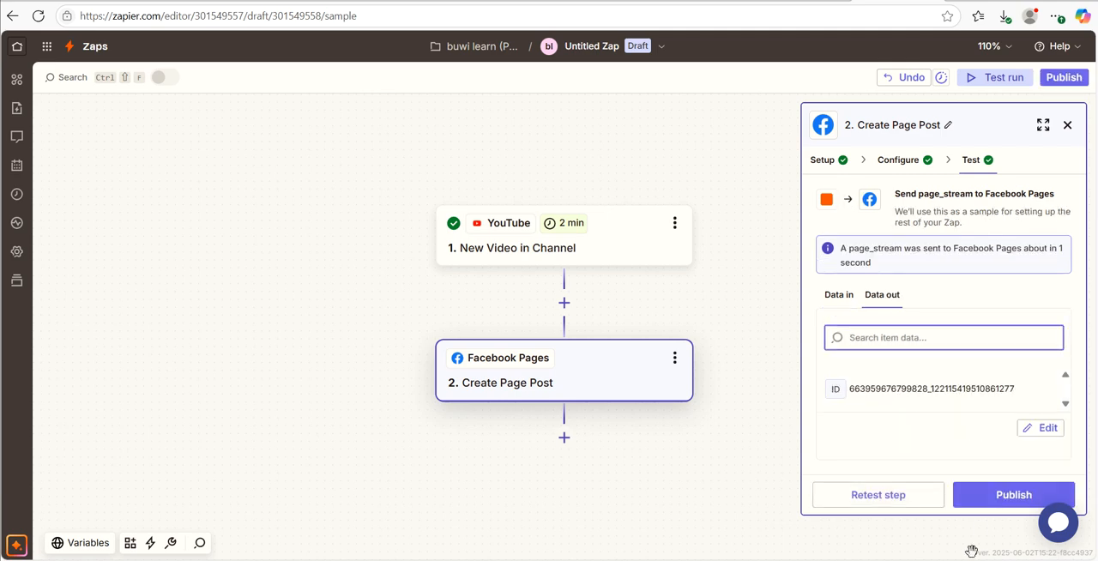
left_click(1013, 506)
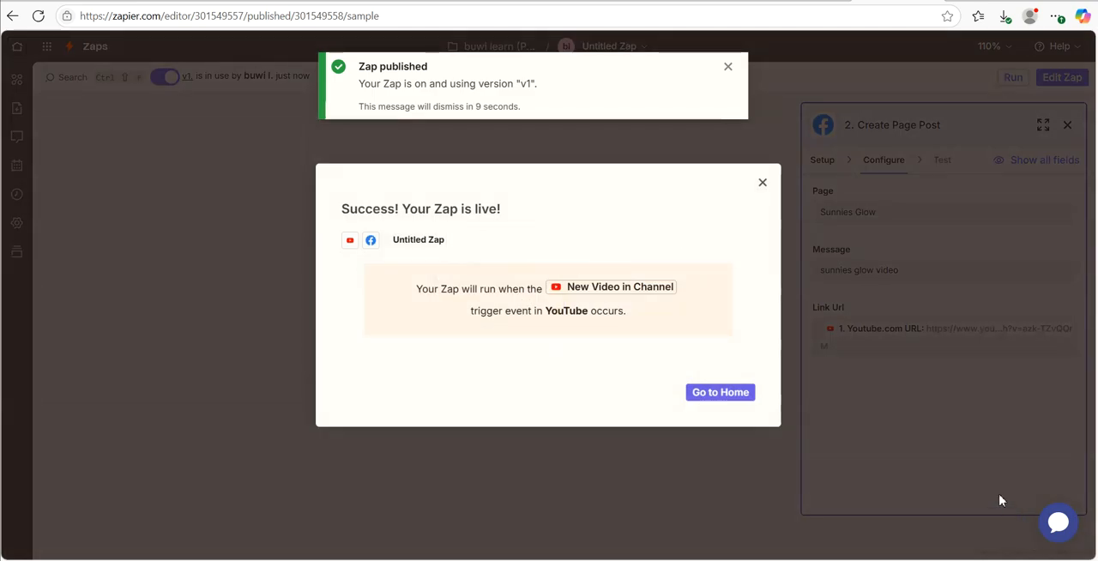
left_click(720, 395)
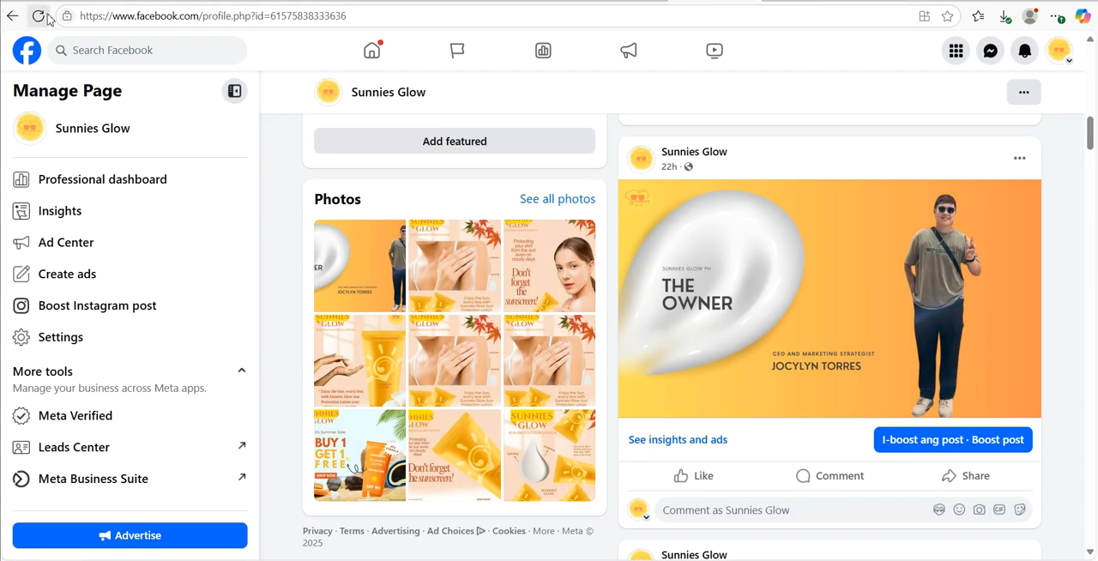
- Switch to Facebook, reload the Sunnies Glow page, find the newest Zapier-published post and open its linked YouTube video
left_click(38, 17)
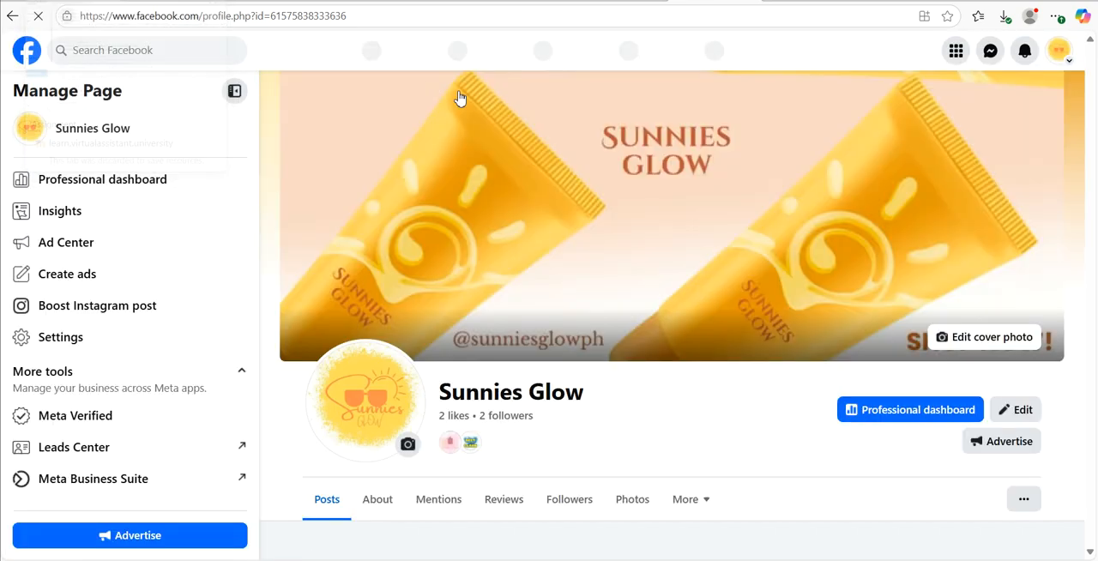
scroll(808, 391, "down", 10)
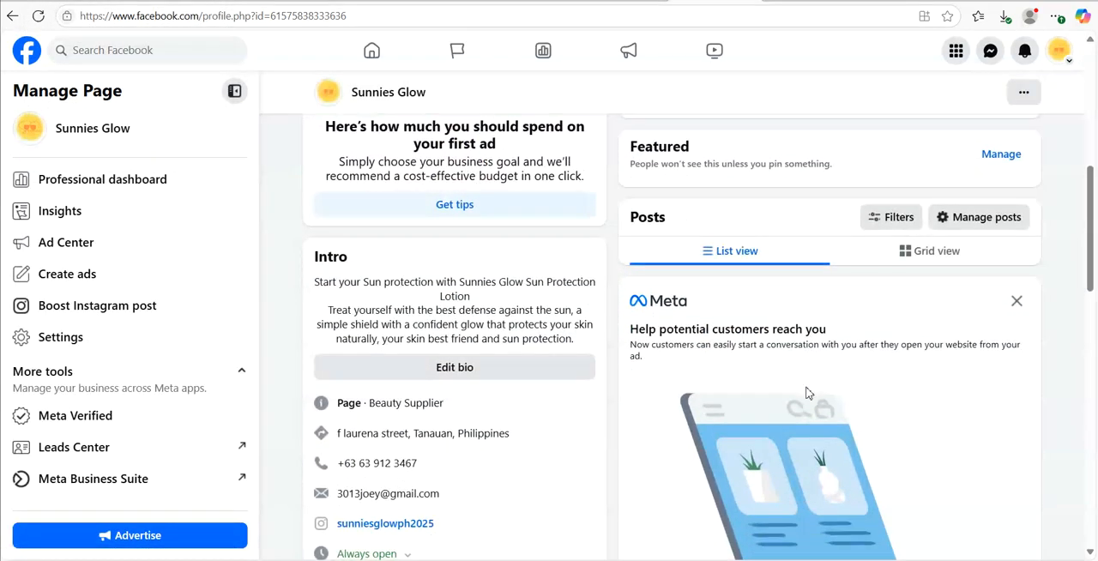
scroll(808, 390, "down", 2)
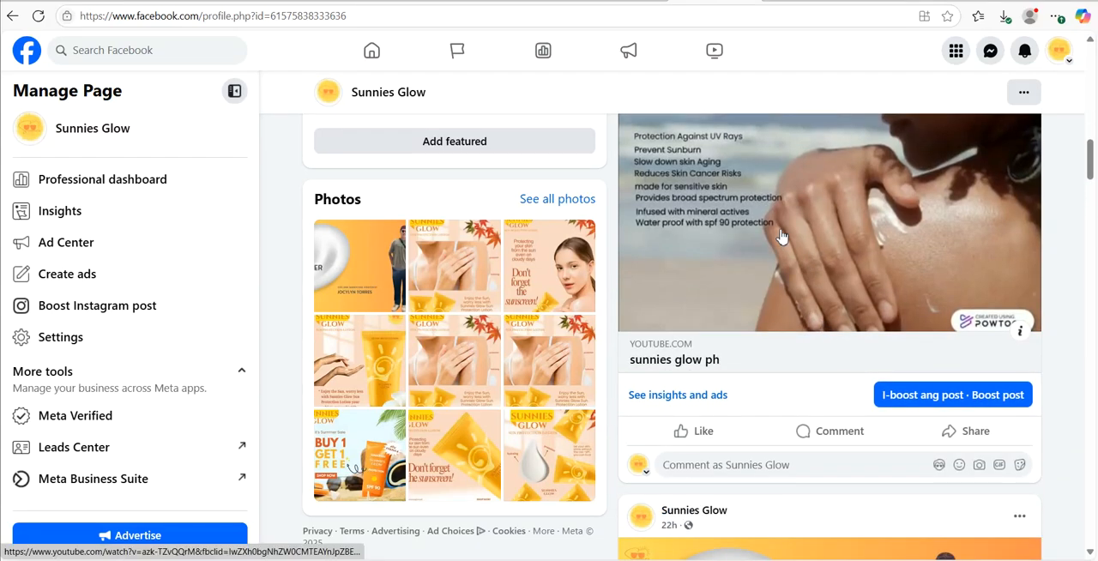
scroll(830, 296, "up", 1)
scroll(830, 297, "up", 1)
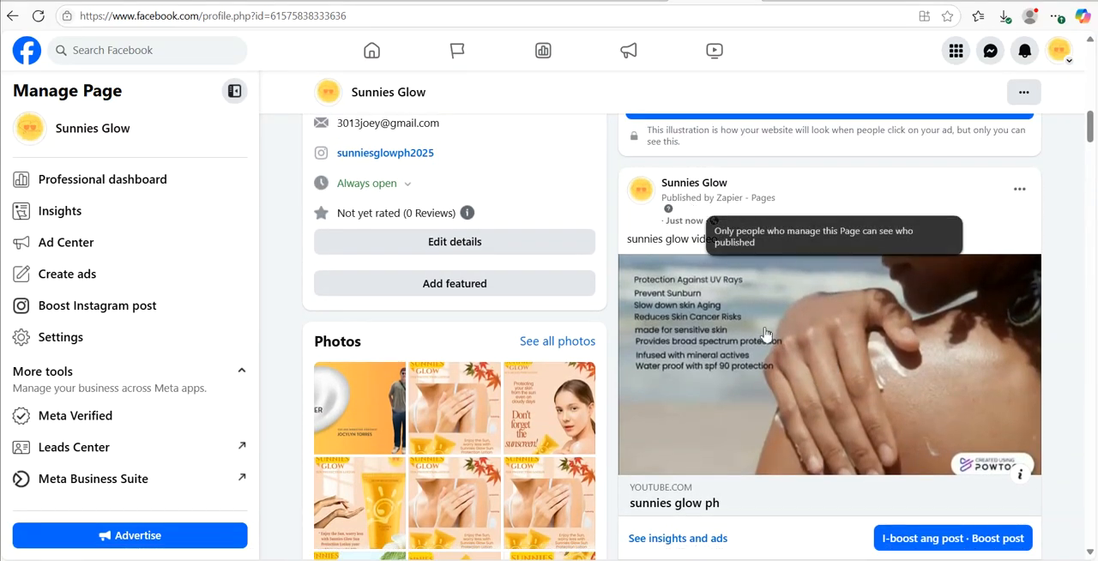
left_click(787, 364)
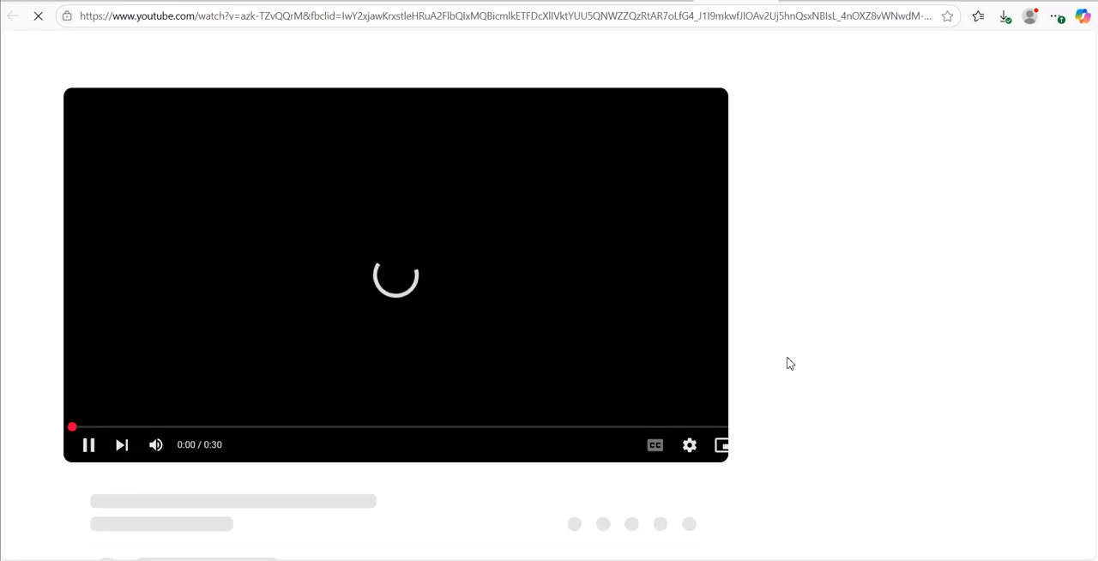